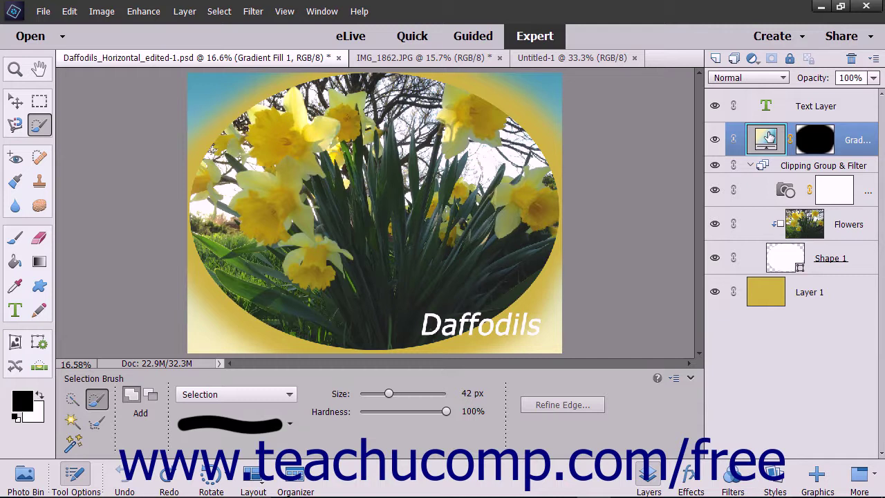
Step: Target the Gradient Fill 1 layer's mask thumbnail for editing in the daffodils image
click(810, 139)
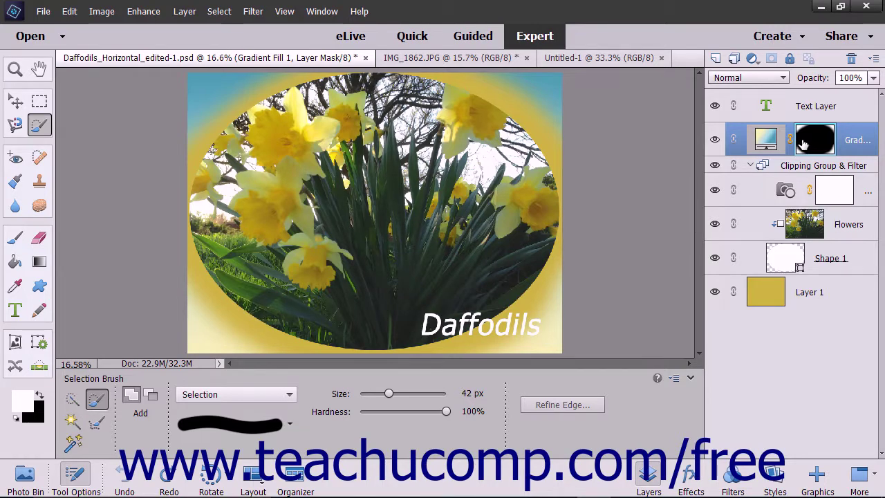
Step: Switch to the IMG_1862.JPG dog photo document
click(482, 58)
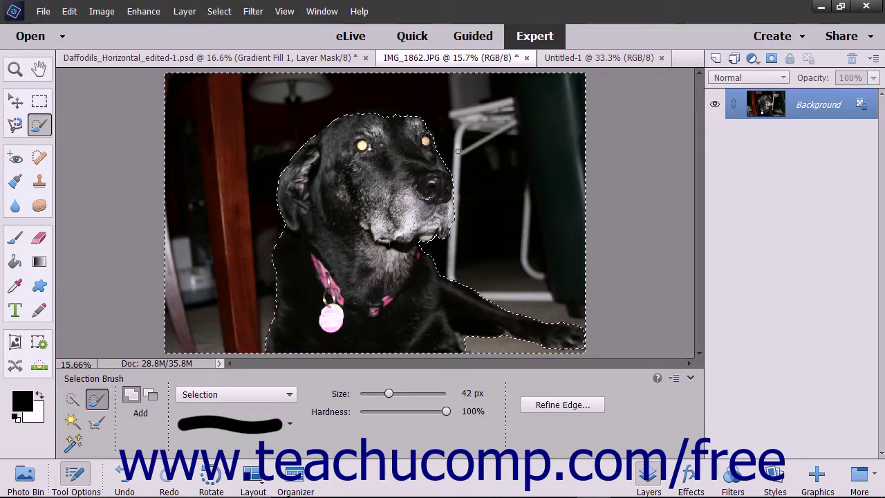
Step: Add a Solid Color fill layer in red ef5454 and target its layer mask
click(752, 58)
click(767, 74)
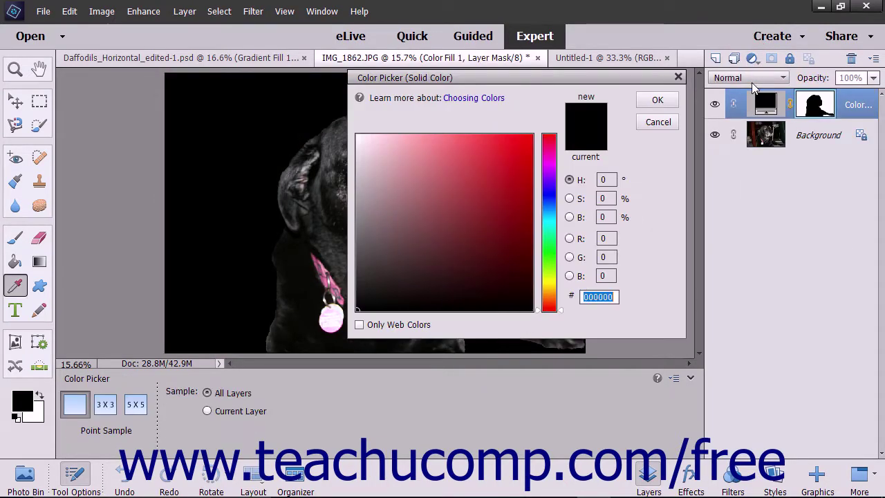
click(471, 144)
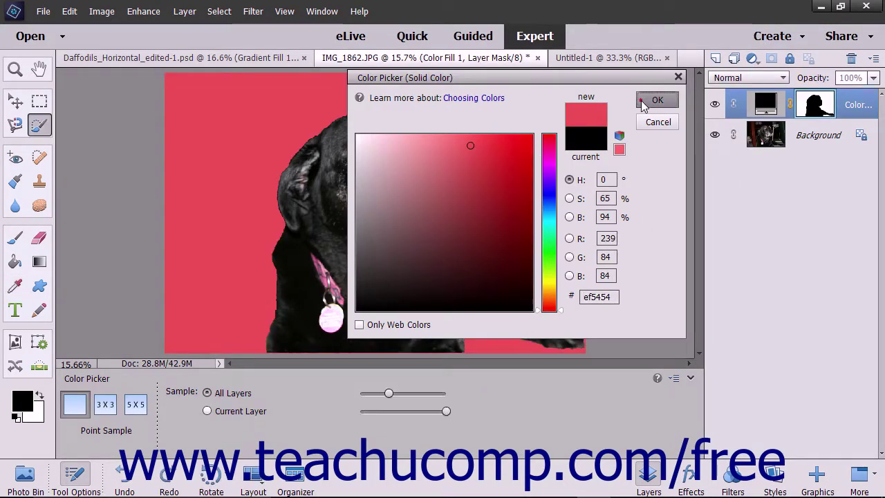
click(643, 100)
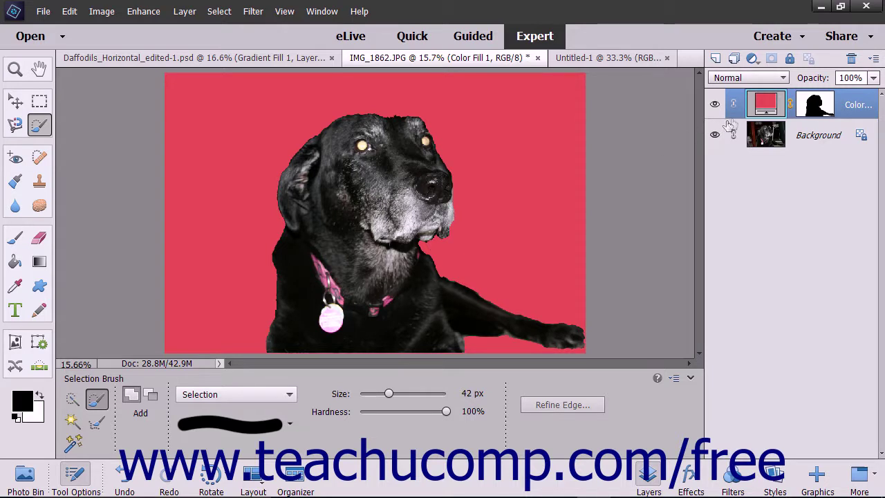
click(814, 104)
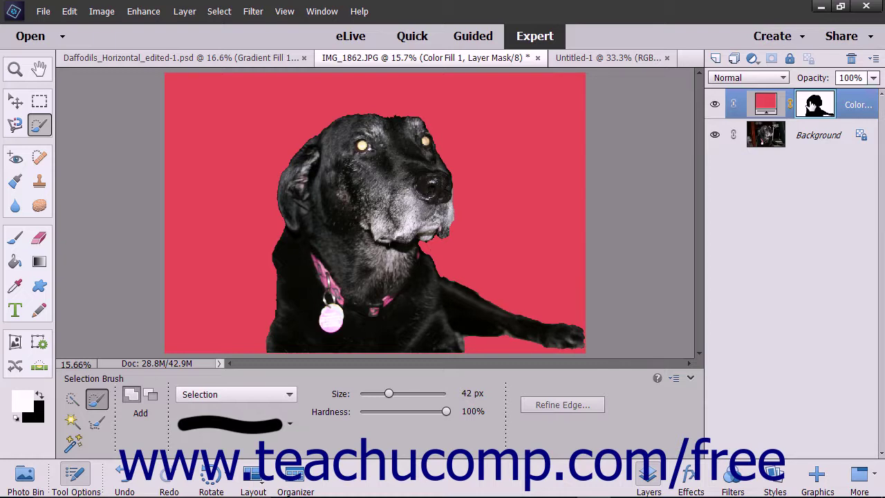
Step: With a hard 286 px brush, paint the mask over the dog's outstretched leg
click(16, 240)
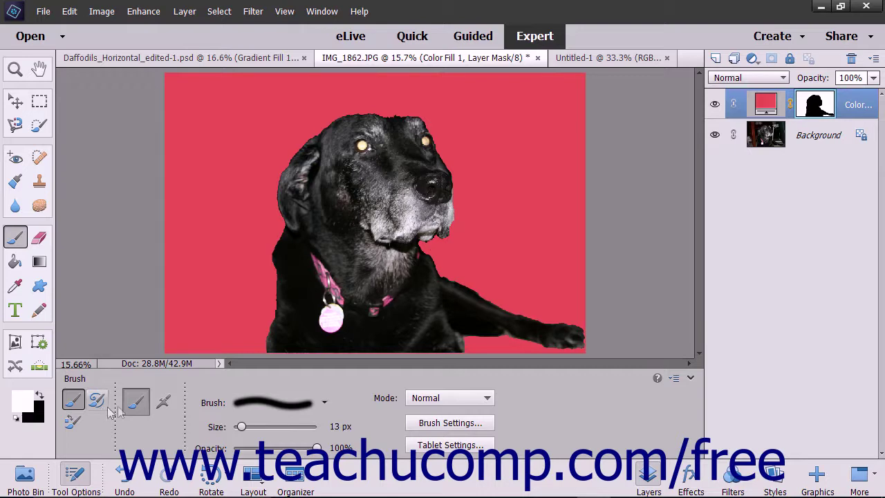
drag(241, 427, 266, 426)
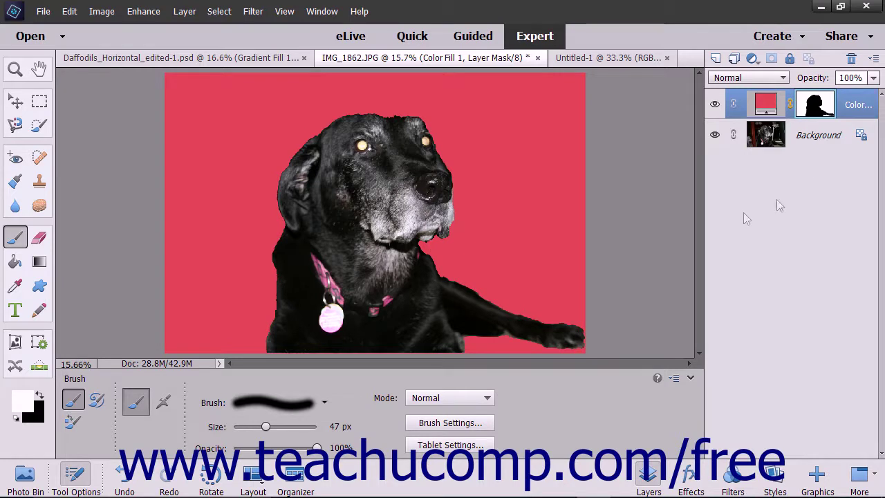
click(324, 402)
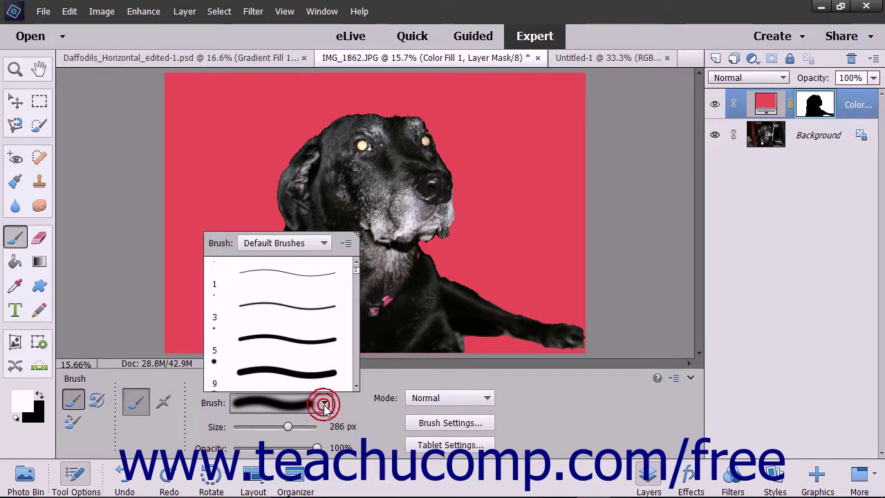
click(286, 381)
click(244, 430)
drag(242, 430, 290, 434)
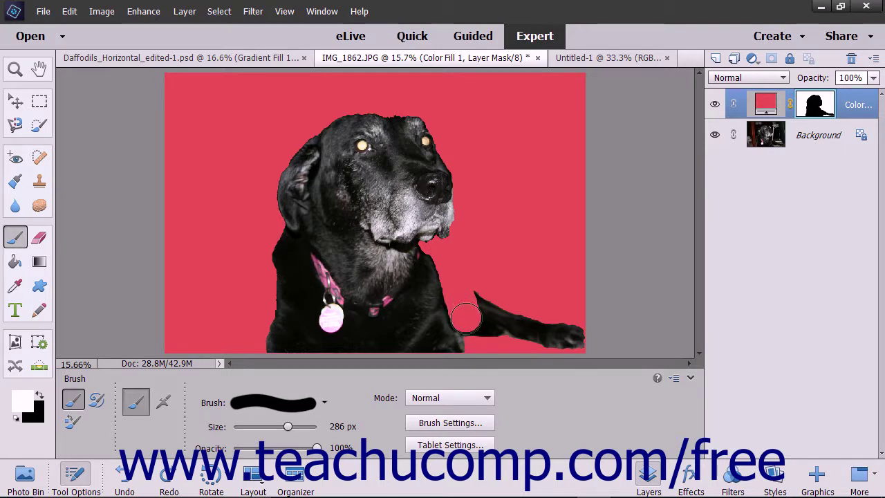
mouse_move(470, 322)
mouse_down()
mouse_move(484, 300)
mouse_move(500, 328)
mouse_move(512, 332)
mouse_move(514, 310)
mouse_move(517, 330)
mouse_move(551, 336)
mouse_move(548, 324)
mouse_move(540, 338)
mouse_move(569, 341)
mouse_move(579, 327)
mouse_move(567, 309)
mouse_up()
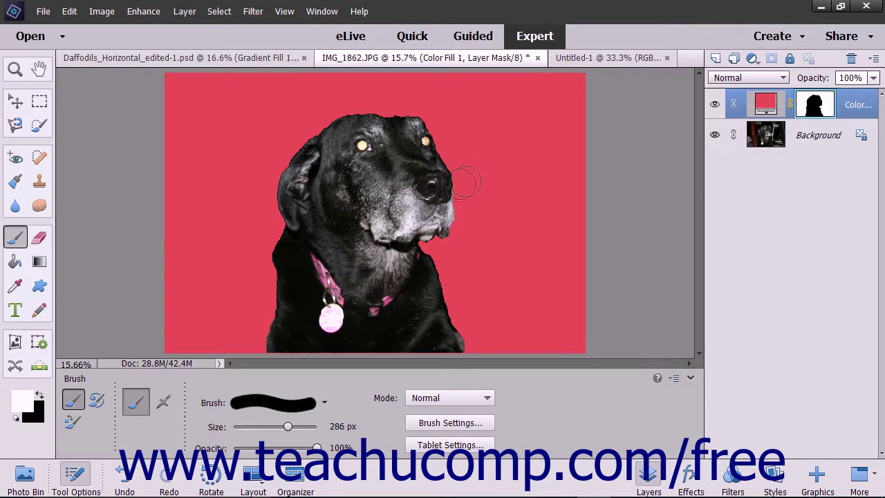
key(a)
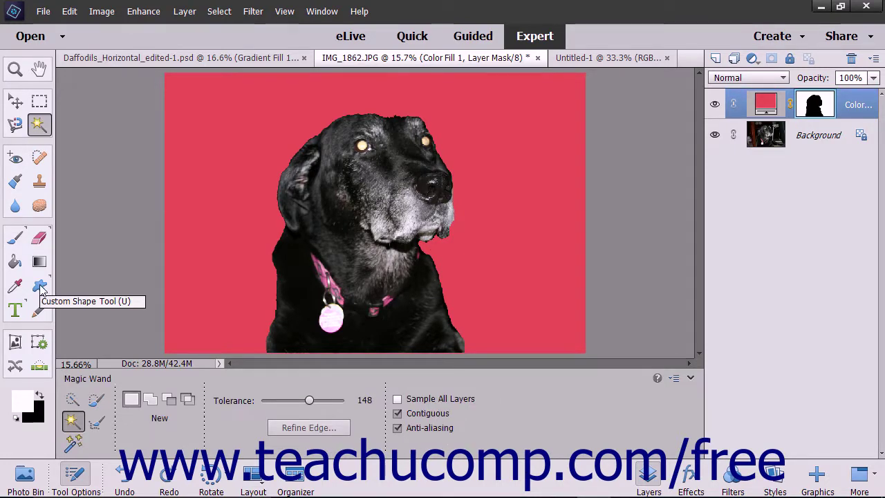
Step: Draw a heart shape on the dog's chest and Magic Wand-select it, simplifying the shape layer
click(40, 286)
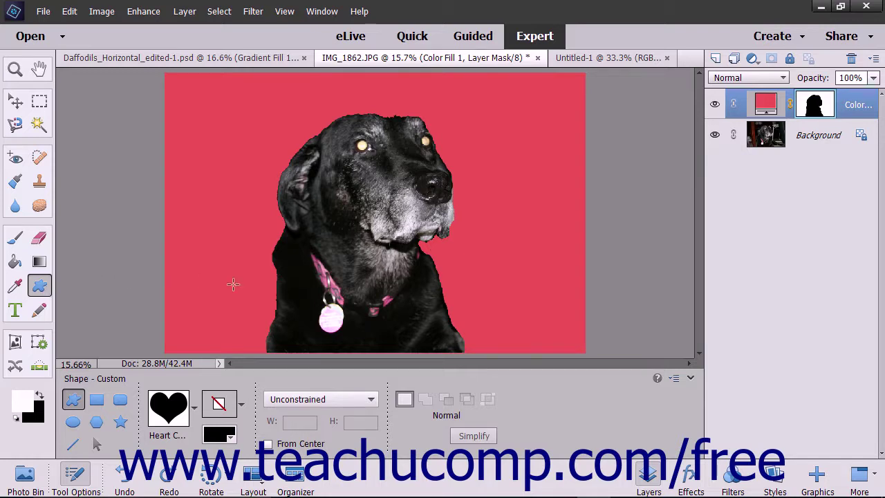
drag(350, 311, 388, 350)
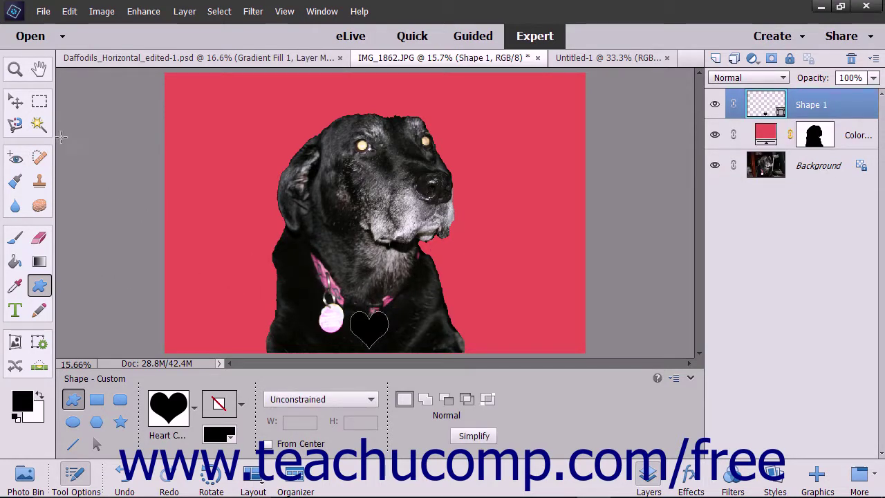
click(39, 124)
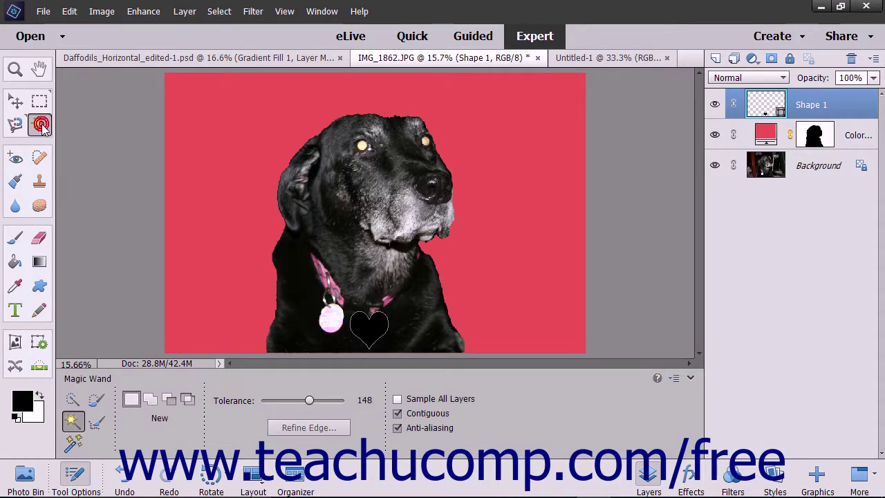
click(352, 333)
click(408, 198)
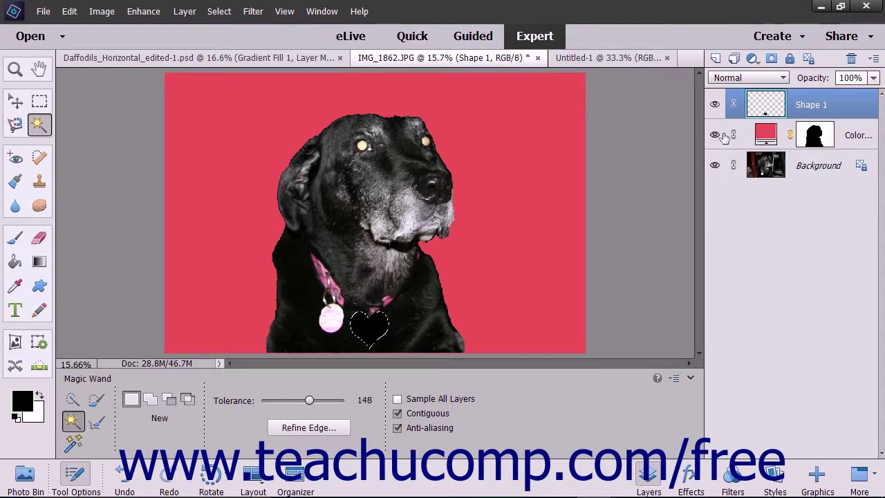
Step: Delete the temporary Shape 1 layer, keeping the heart selection
right_click(740, 108)
click(777, 160)
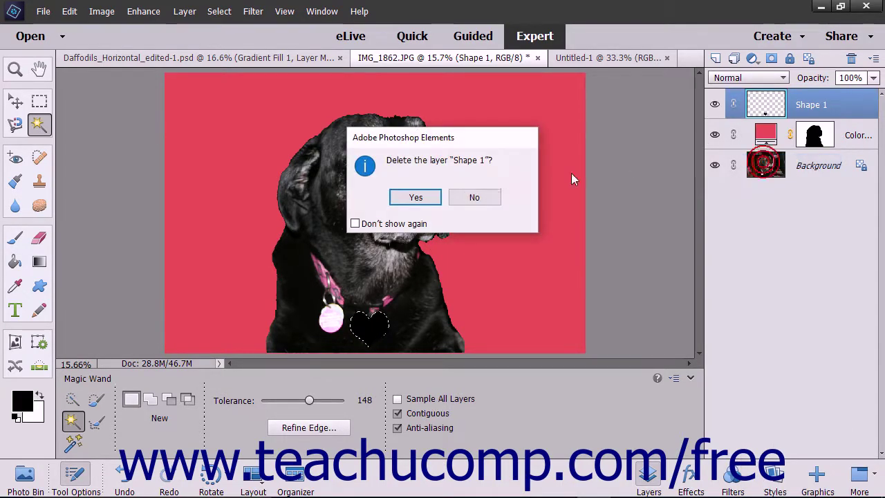
click(423, 198)
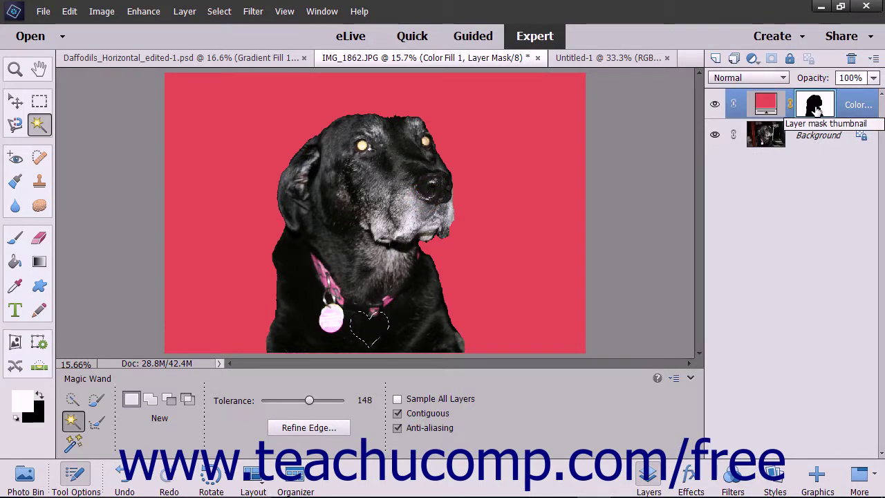
Step: Add the Color Fill layer's mask to the heart selection with Add Mask To Selection
right_click(816, 109)
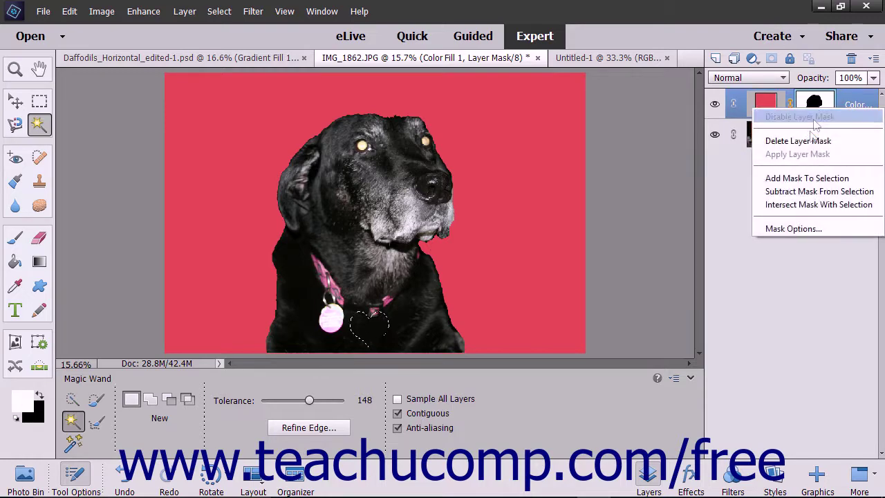
click(802, 179)
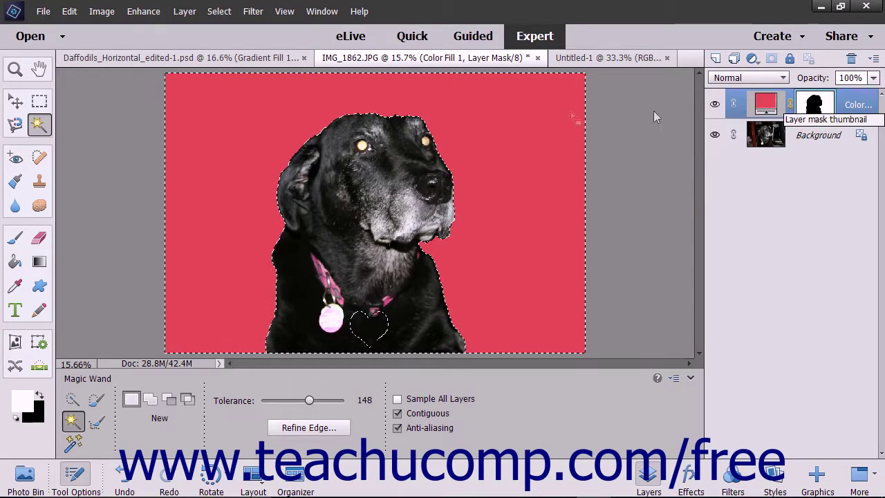
click(188, 12)
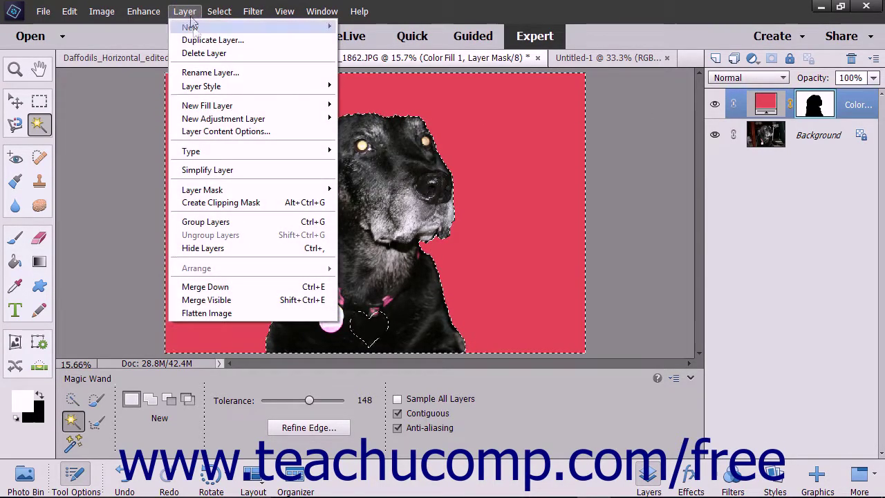
Step: Delete the fill layer's old mask and add a new mask from the dog-and-heart selection
mouse_move(236, 190)
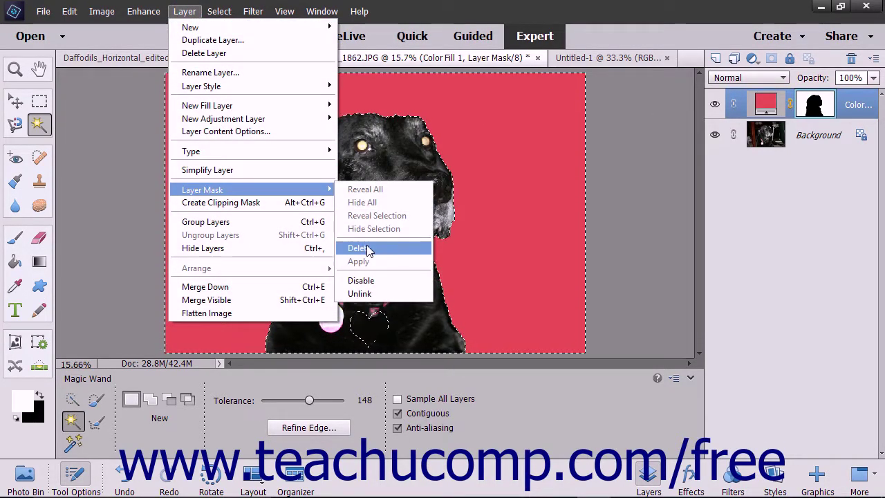
click(369, 249)
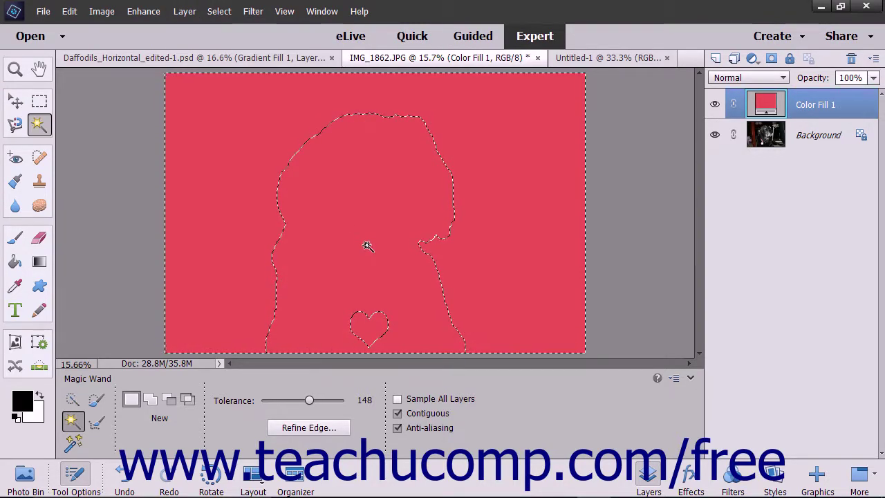
click(770, 59)
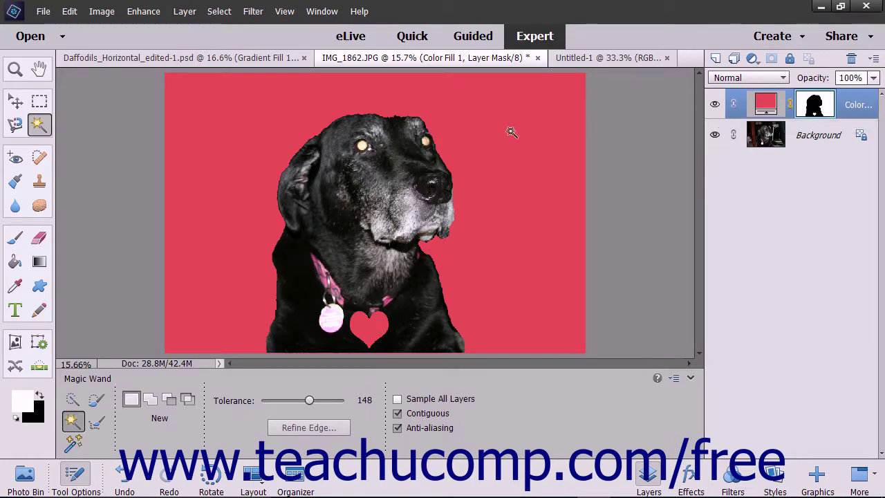
Step: Disable the Color Fill layer's mask via Layer > Layer Mask > Disable
click(185, 11)
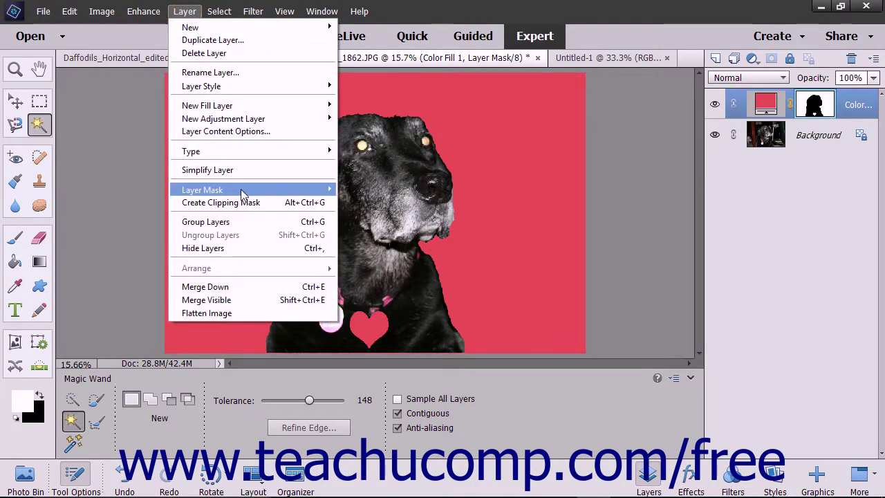
mouse_move(243, 191)
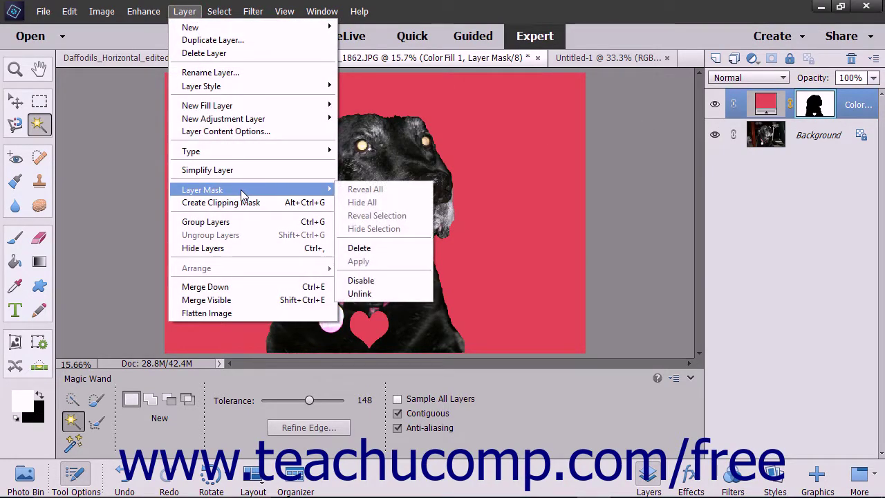
click(375, 279)
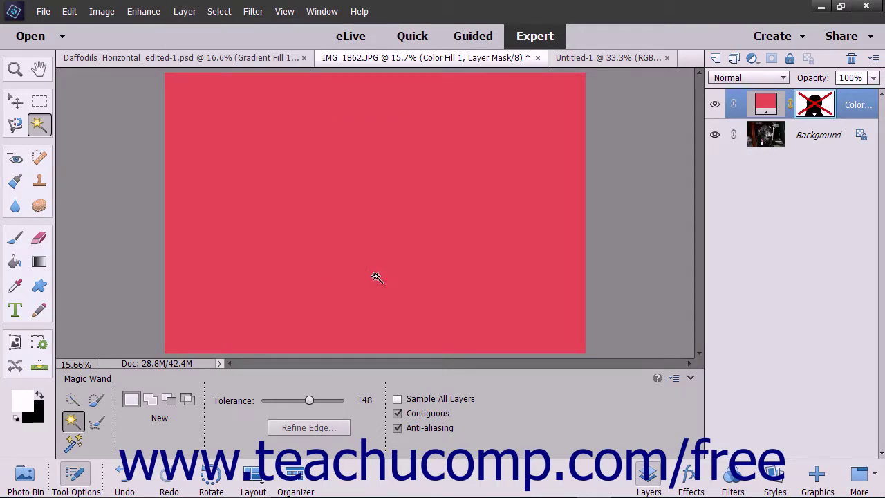
Step: Re-enable the mask from the Layer menu, then Shift-click its thumbnail to turn it off
click(184, 11)
mouse_move(286, 191)
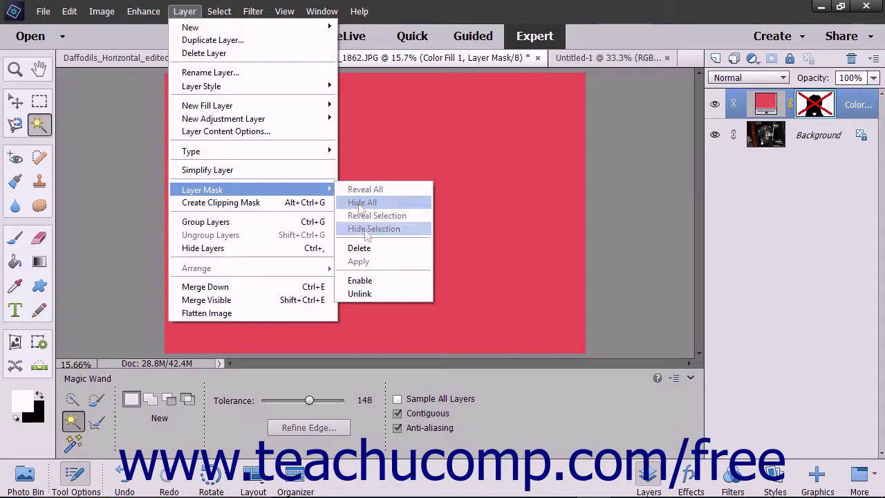
click(370, 280)
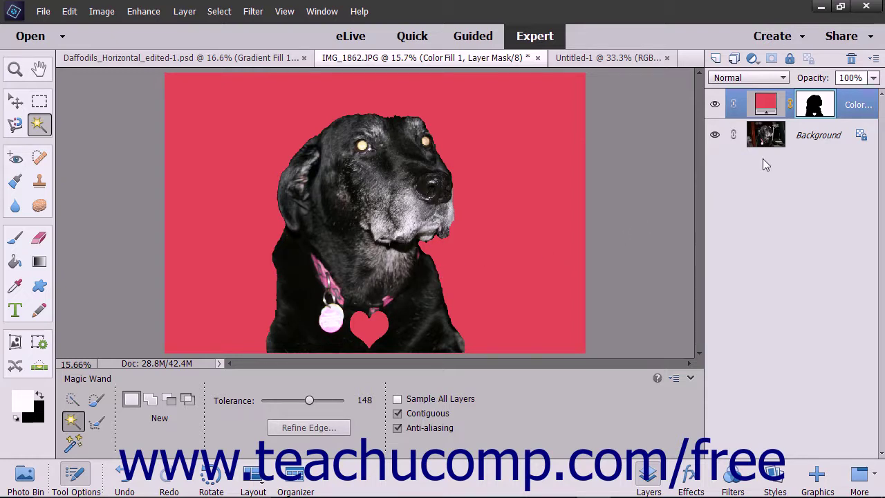
shift+click(814, 110)
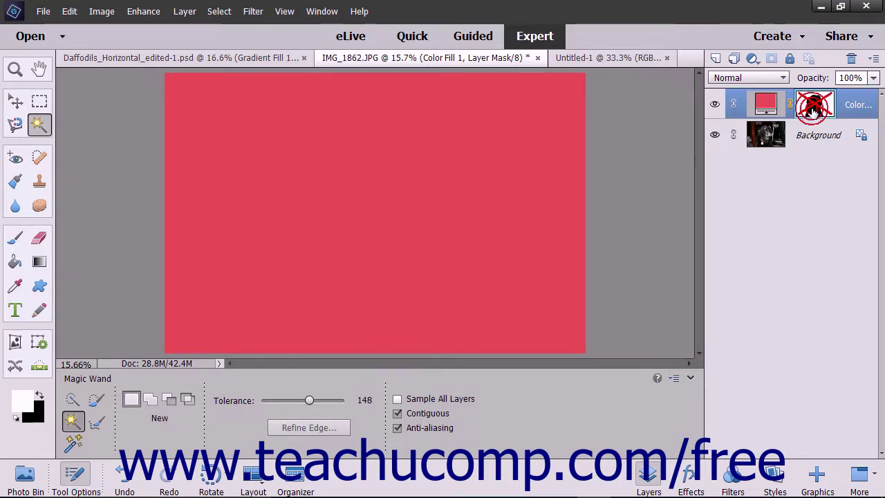